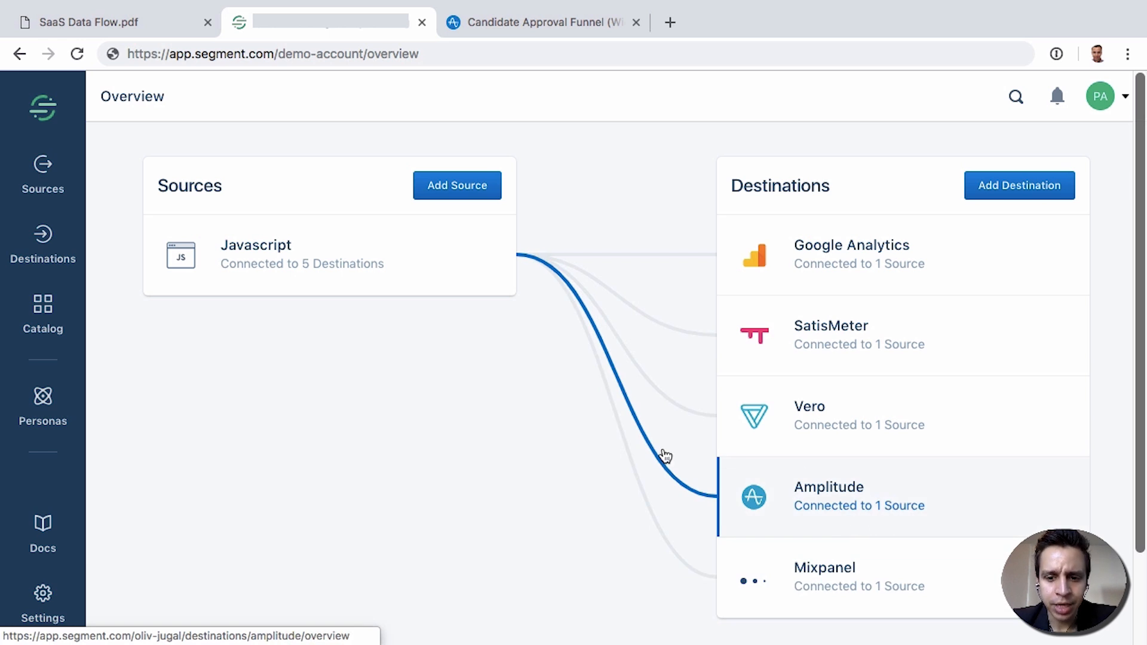
# Switch to the Candidate Approval Funnel chart in Amplitude and examine the drop-off at the sign up completed stage.
pyautogui.click(560, 24)
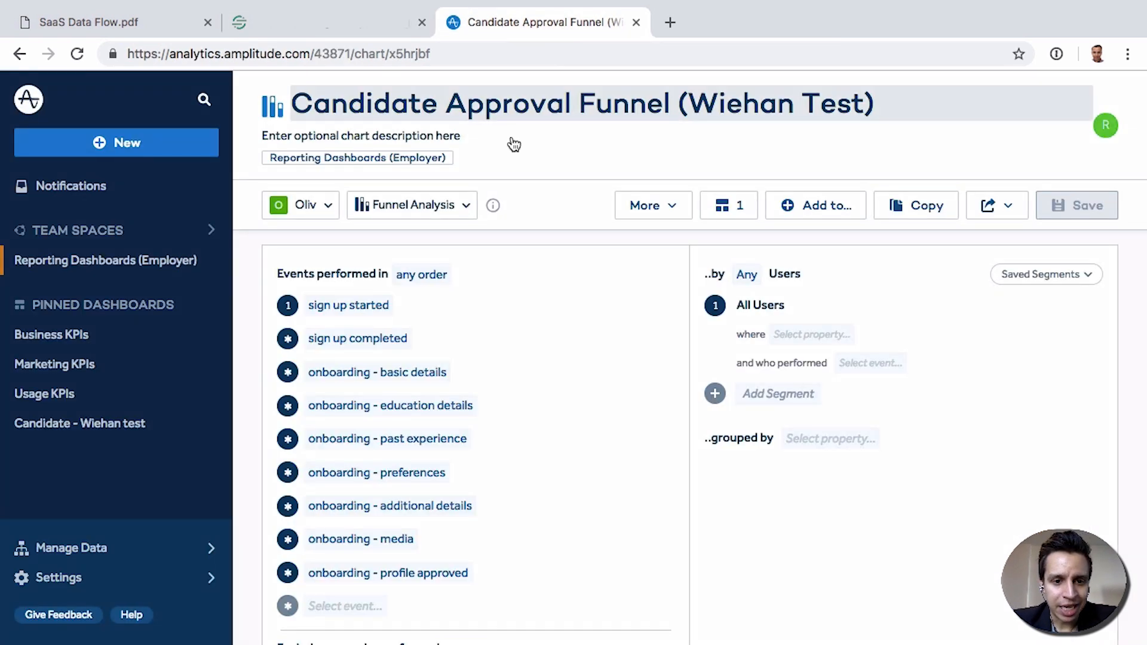
pyautogui.scroll(-2, 572, 251)
pyautogui.scroll(-10, 571, 250)
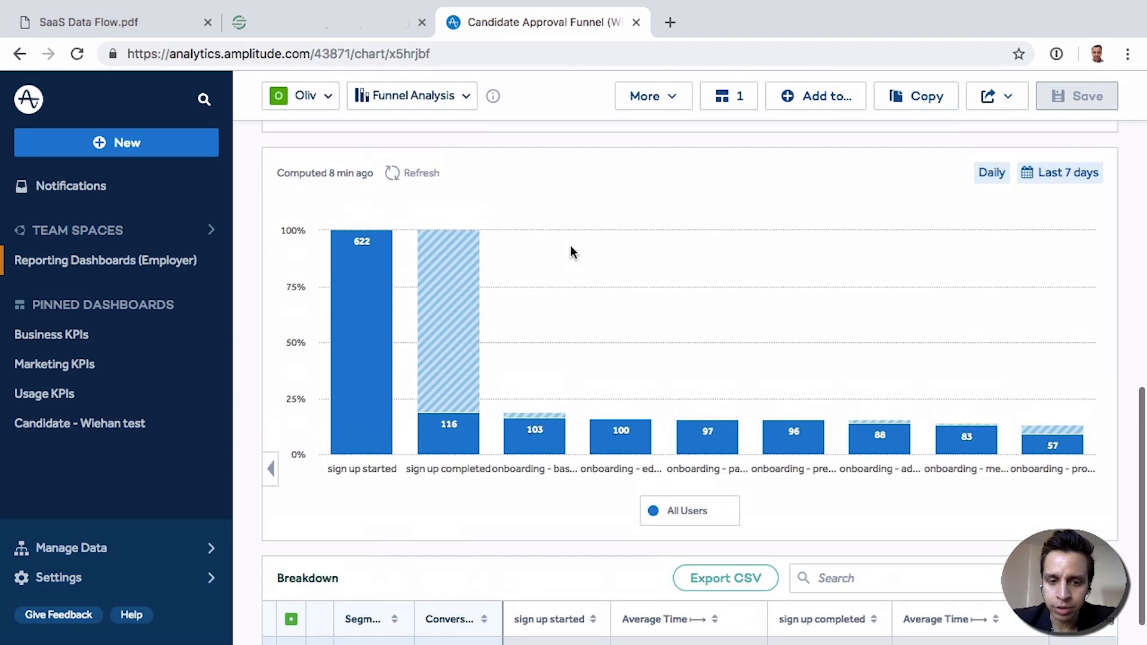
pyautogui.moveTo(395, 338)
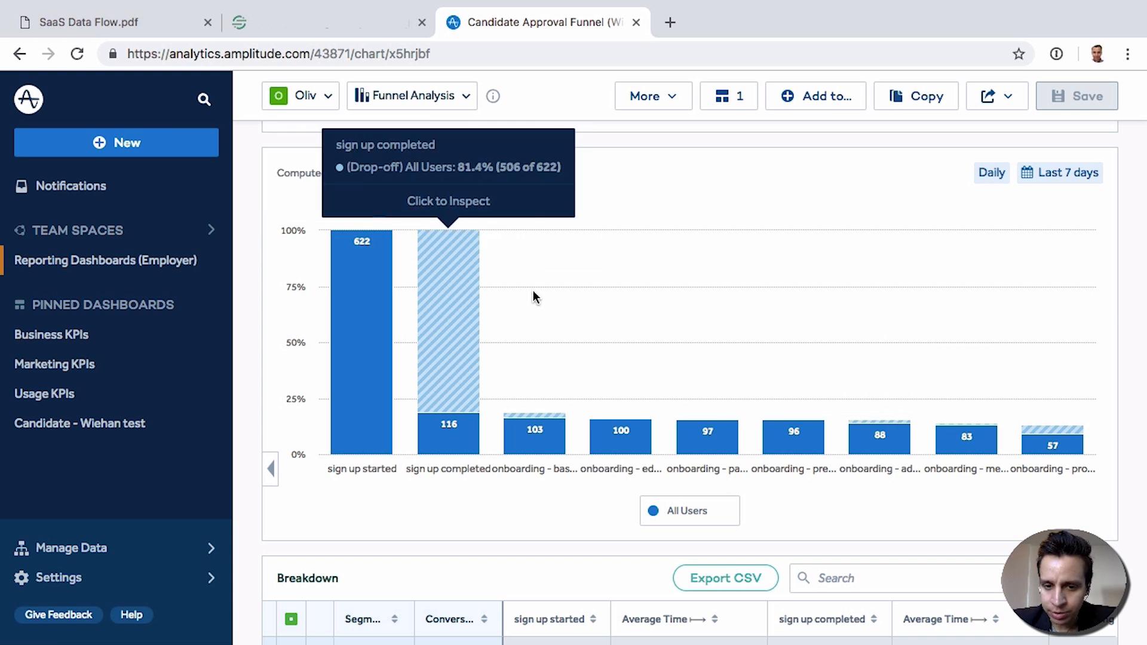
pyautogui.scroll(10, 521, 408)
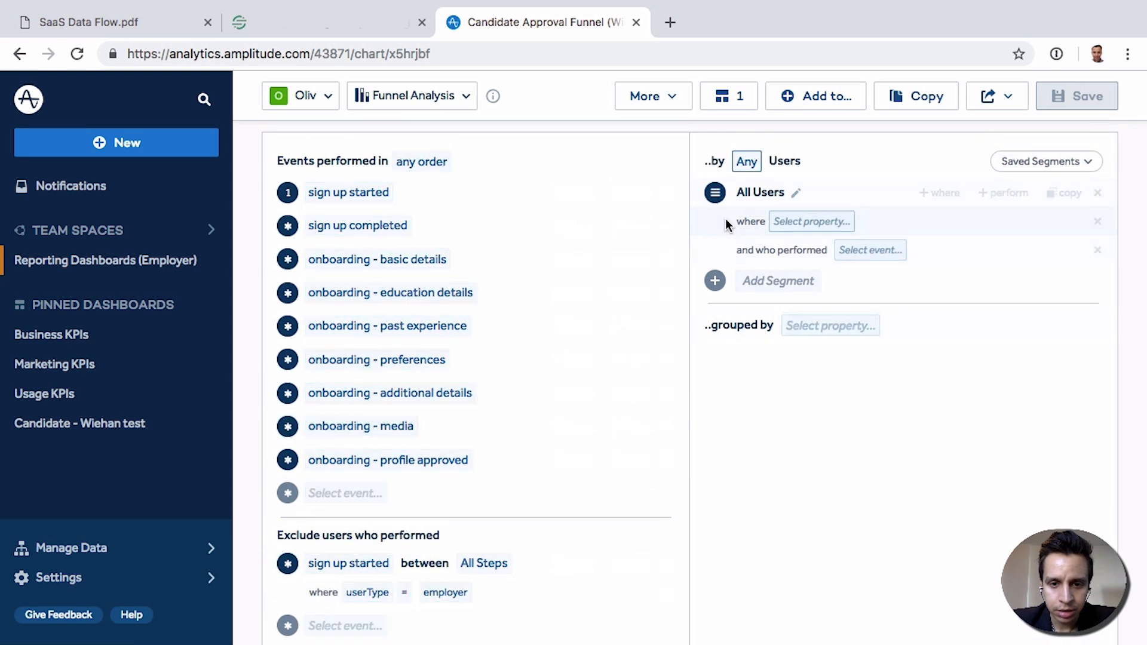
# Review the funnel's event list, its employer exclusion rule and the available event order options without changing them.
pyautogui.scroll(2, 553, 142)
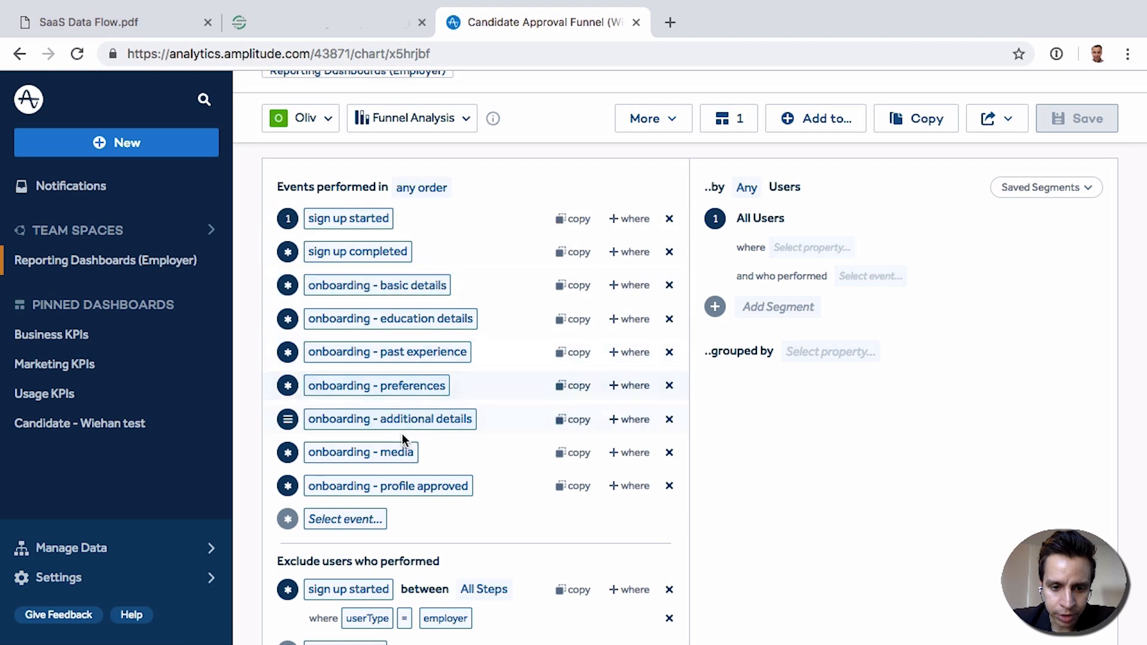
pyautogui.scroll(-4, 515, 490)
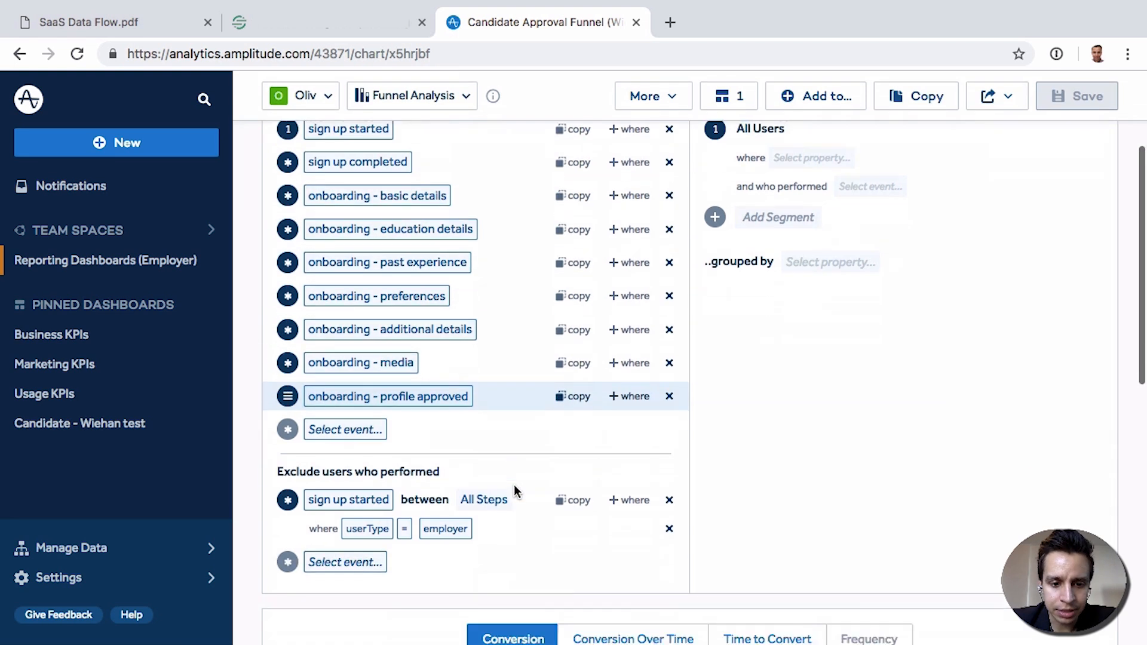
pyautogui.scroll(5, 515, 490)
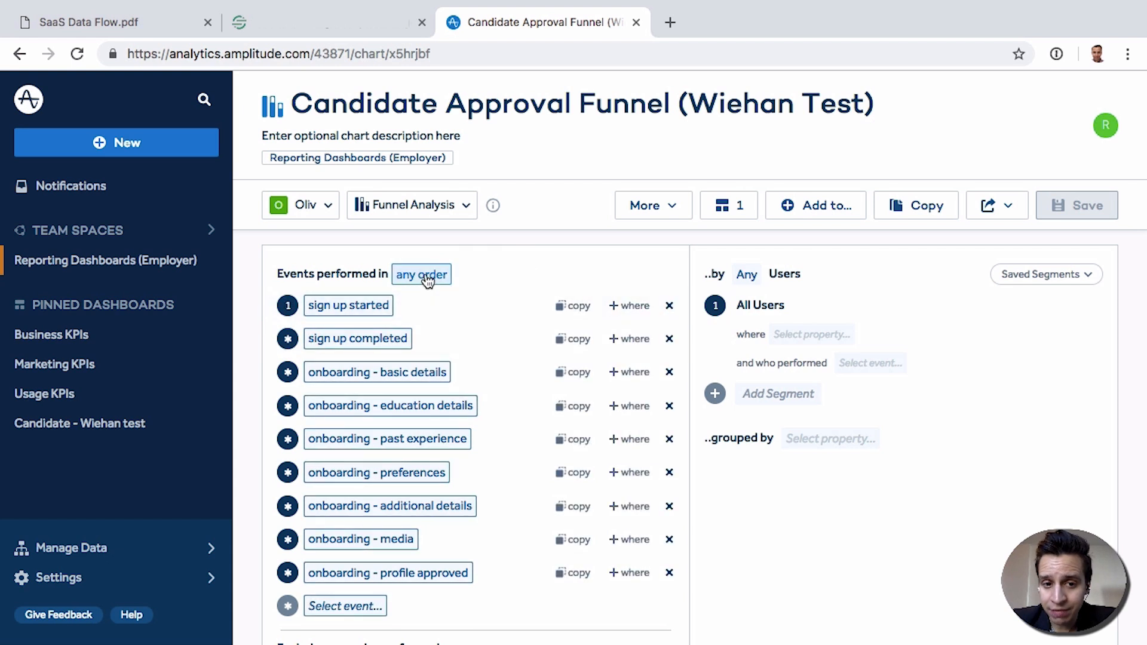
pyautogui.click(428, 280)
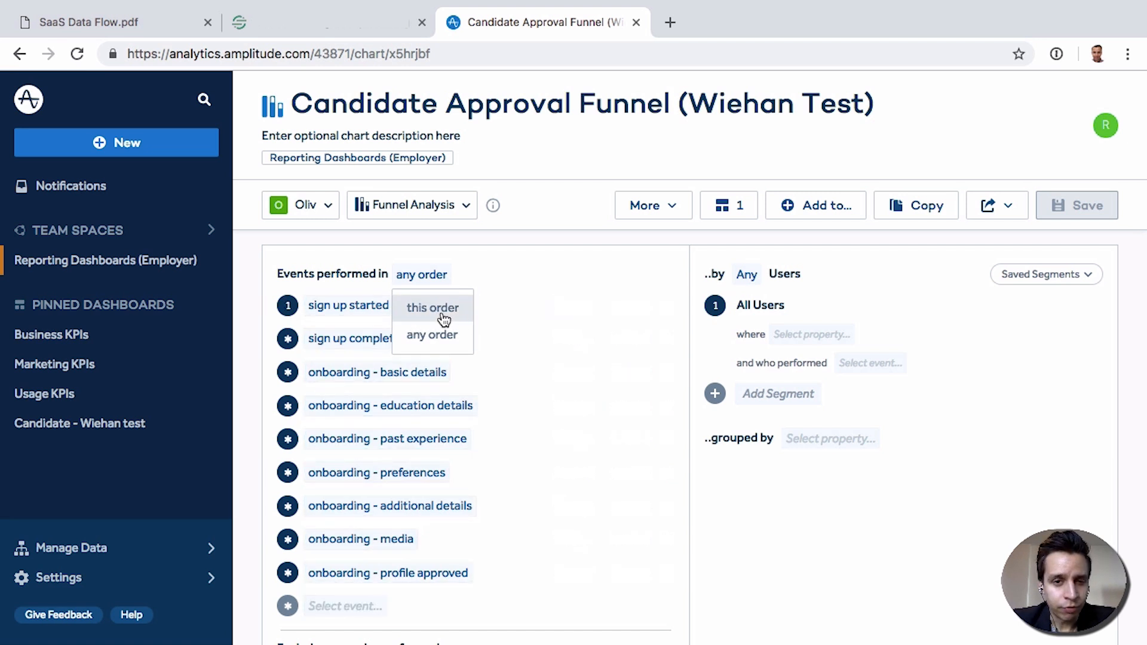
pyautogui.click(505, 240)
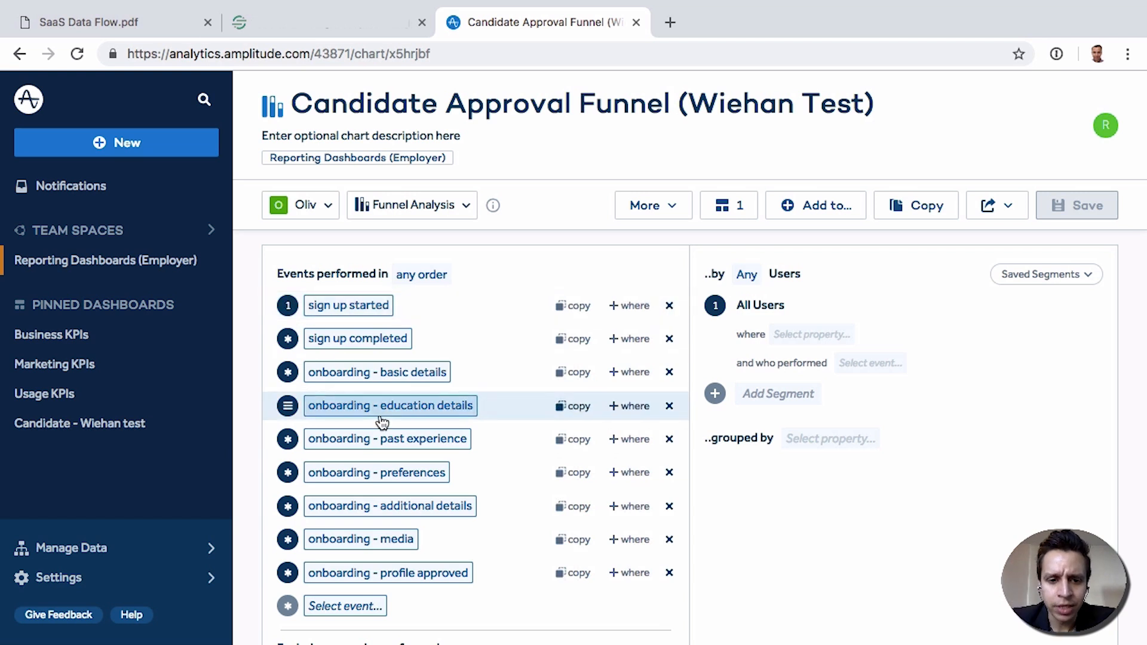
# Inspect the onboarding - profile approved bar in the funnel chart, checking the options for both converted and dropped-off users.
pyautogui.scroll(-5, 379, 415)
pyautogui.scroll(-8, 519, 529)
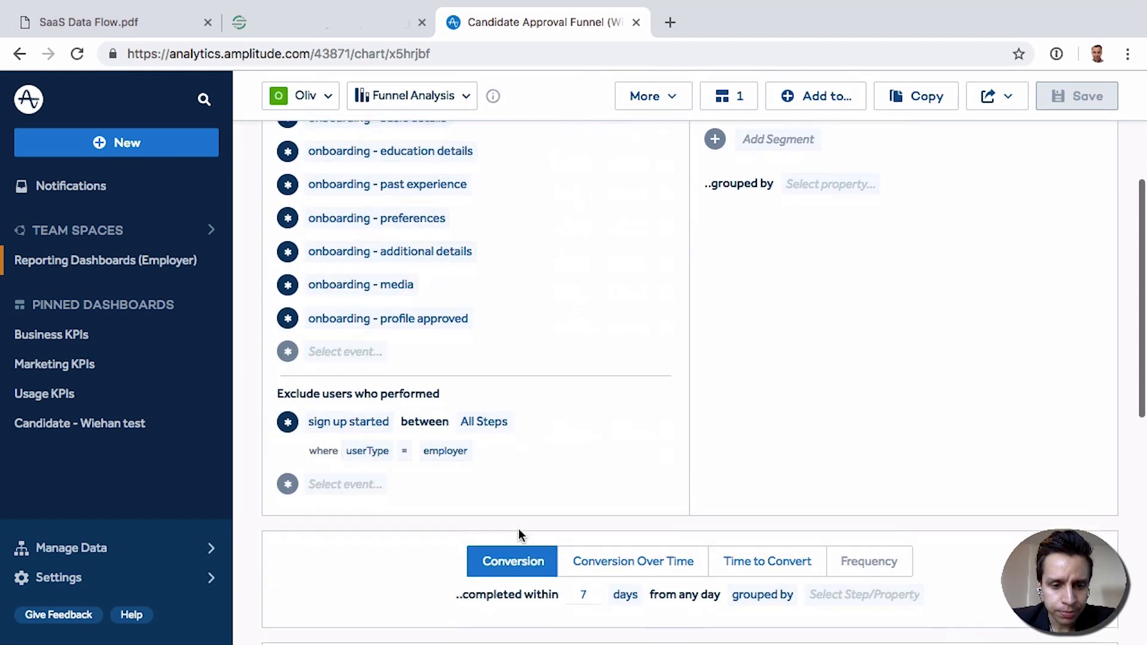
pyautogui.scroll(-3, 519, 529)
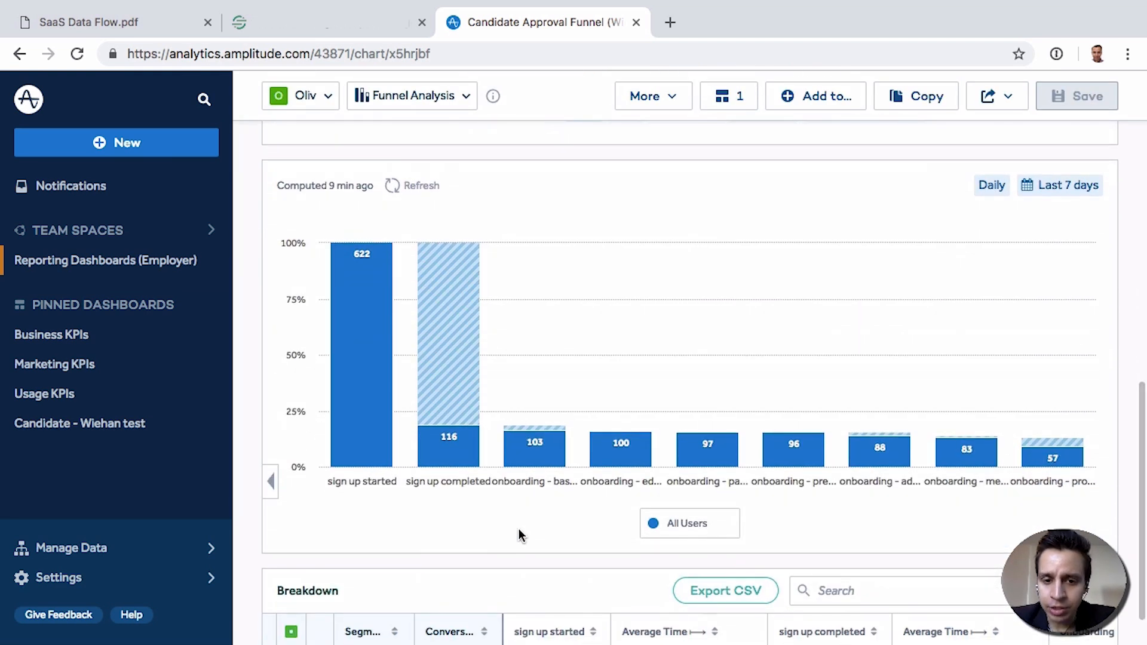
pyautogui.moveTo(412, 365)
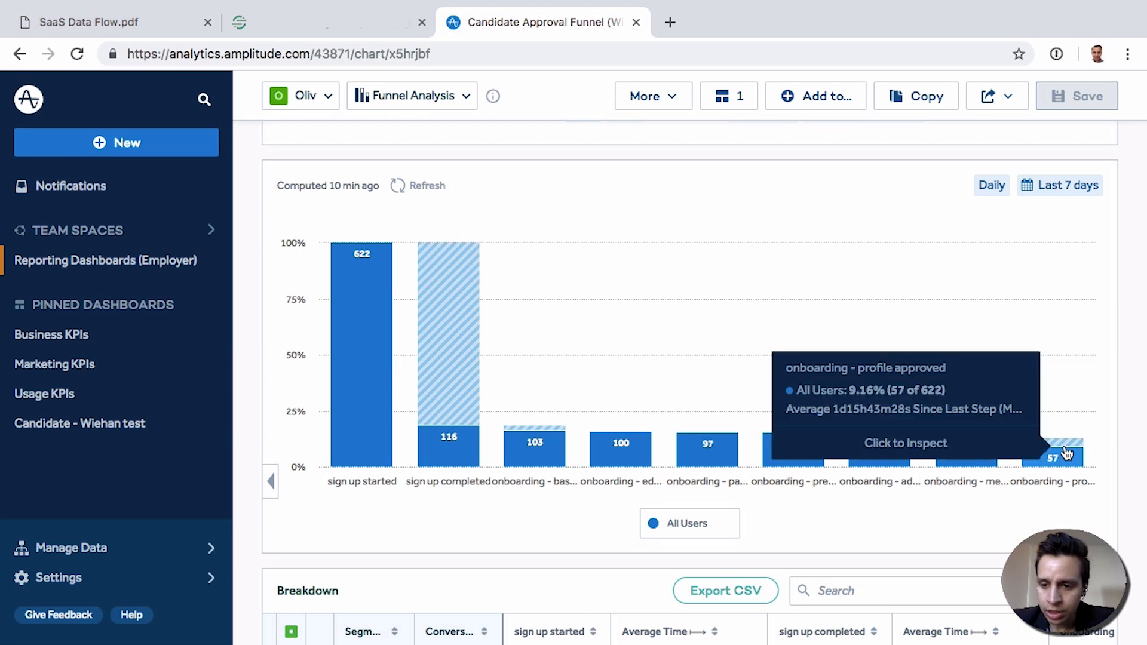
pyautogui.click(1055, 465)
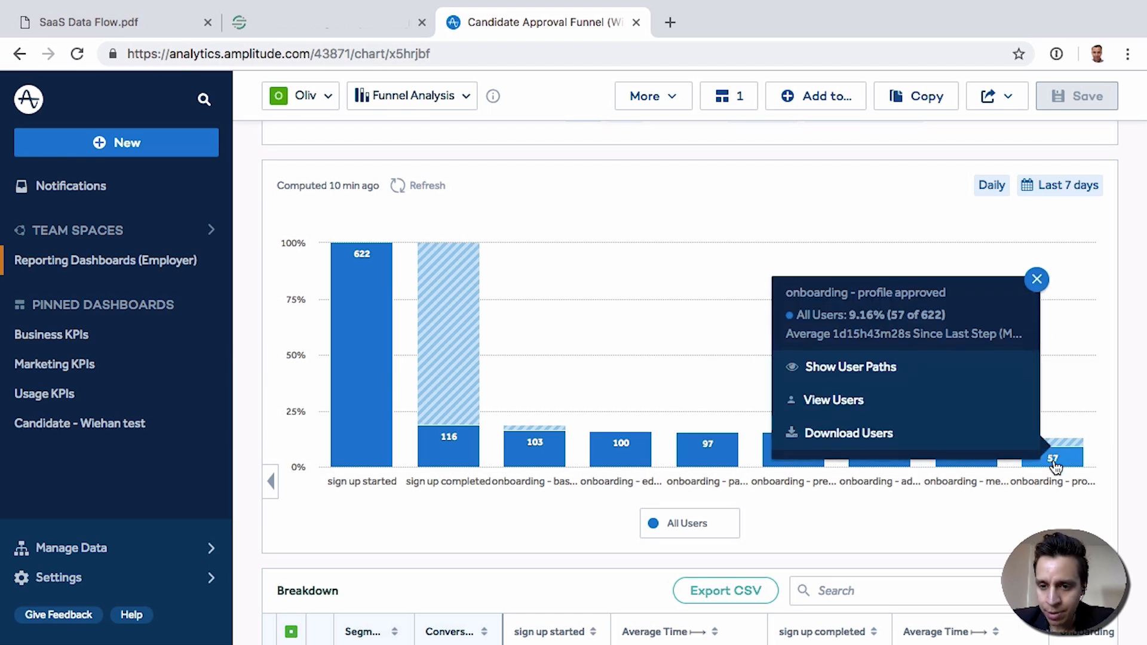
pyautogui.click(1037, 280)
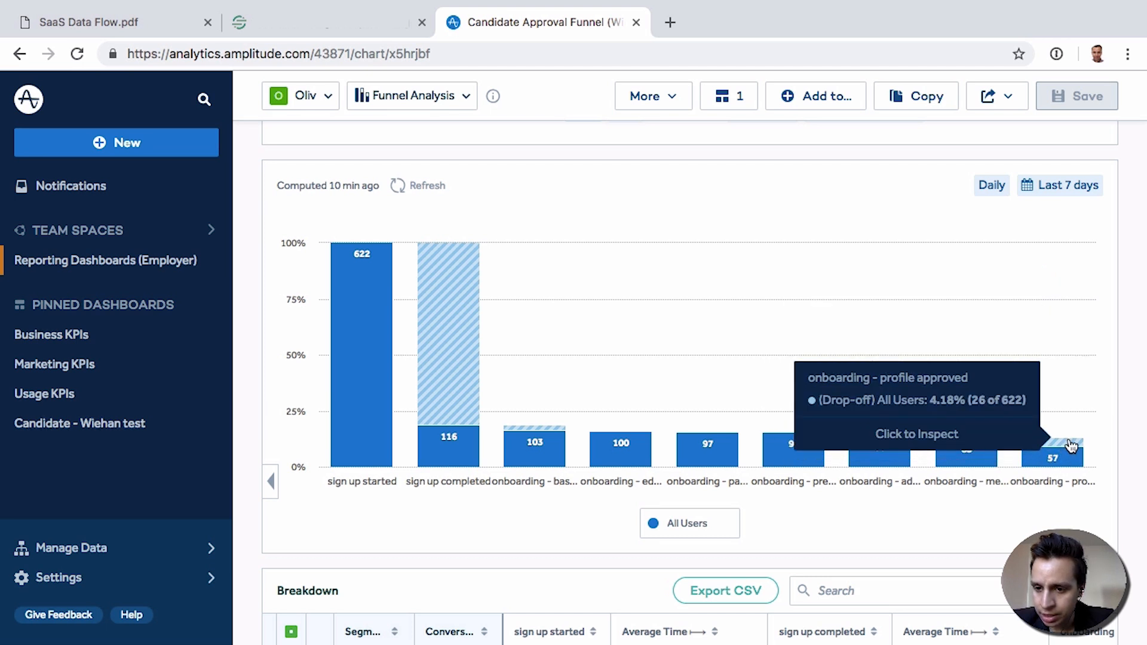
pyautogui.click(1071, 449)
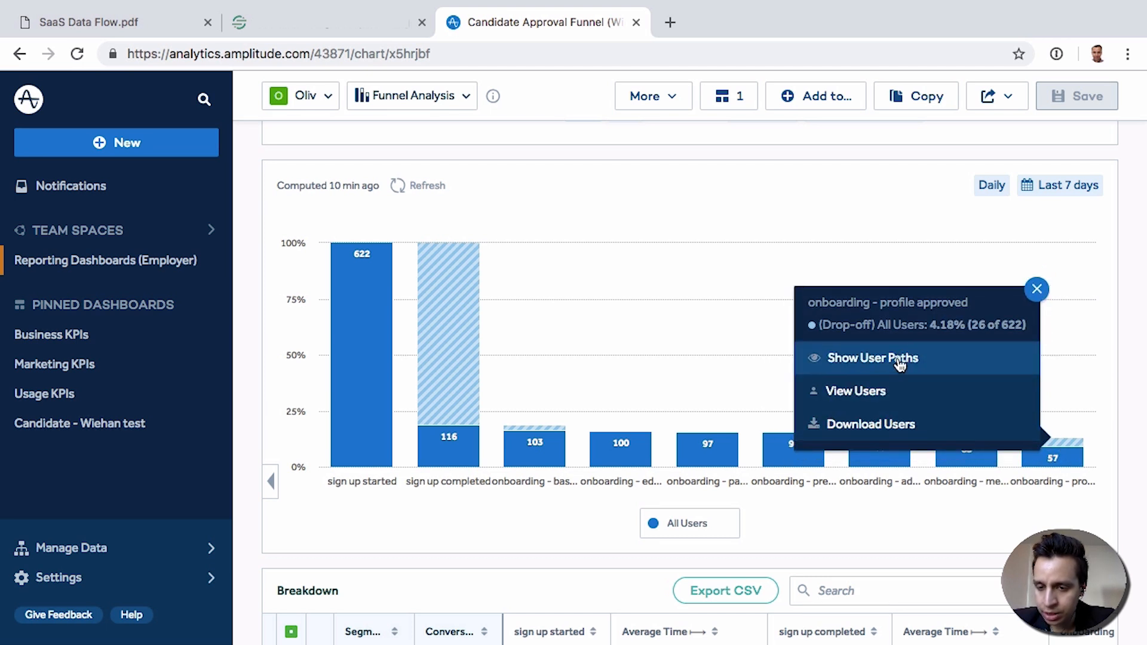
pyautogui.click(1037, 289)
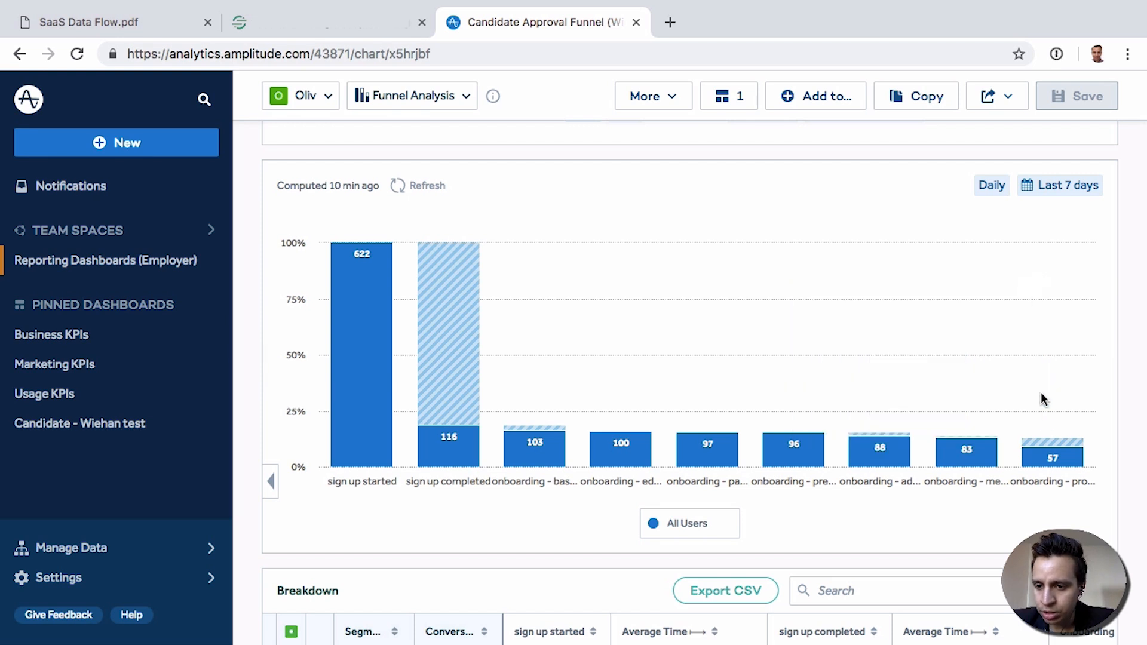
# Show the user paths of the users who reached onboarding - profile approved, review them and close the view.
pyautogui.click(1052, 468)
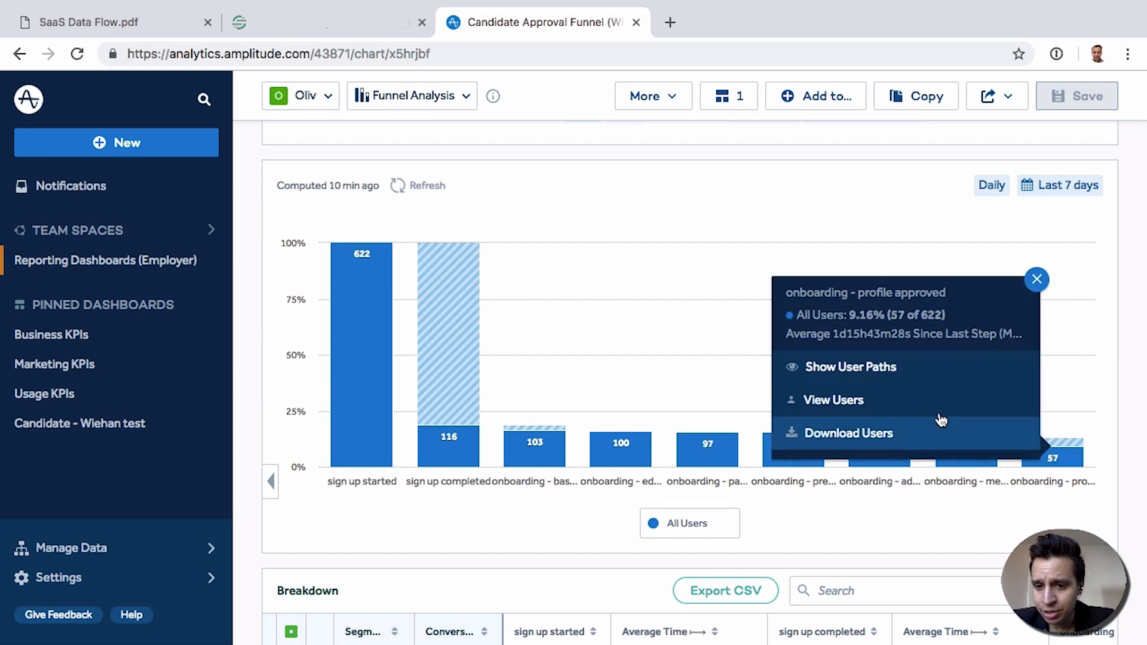
pyautogui.click(858, 366)
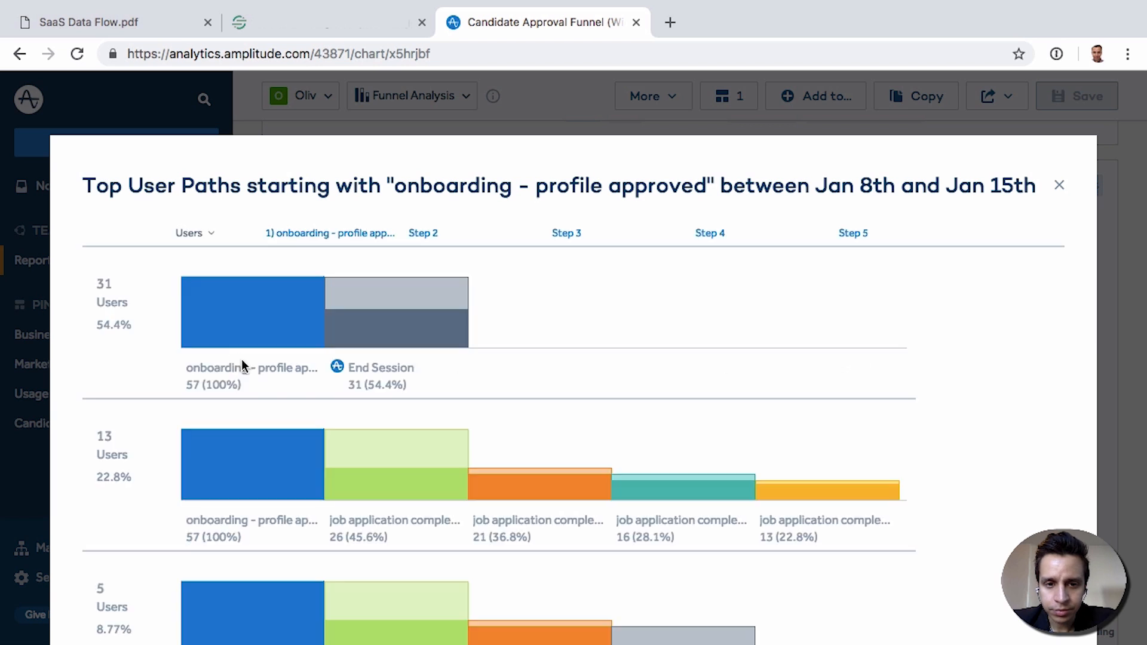
pyautogui.scroll(-1, 234, 361)
pyautogui.scroll(1, 234, 361)
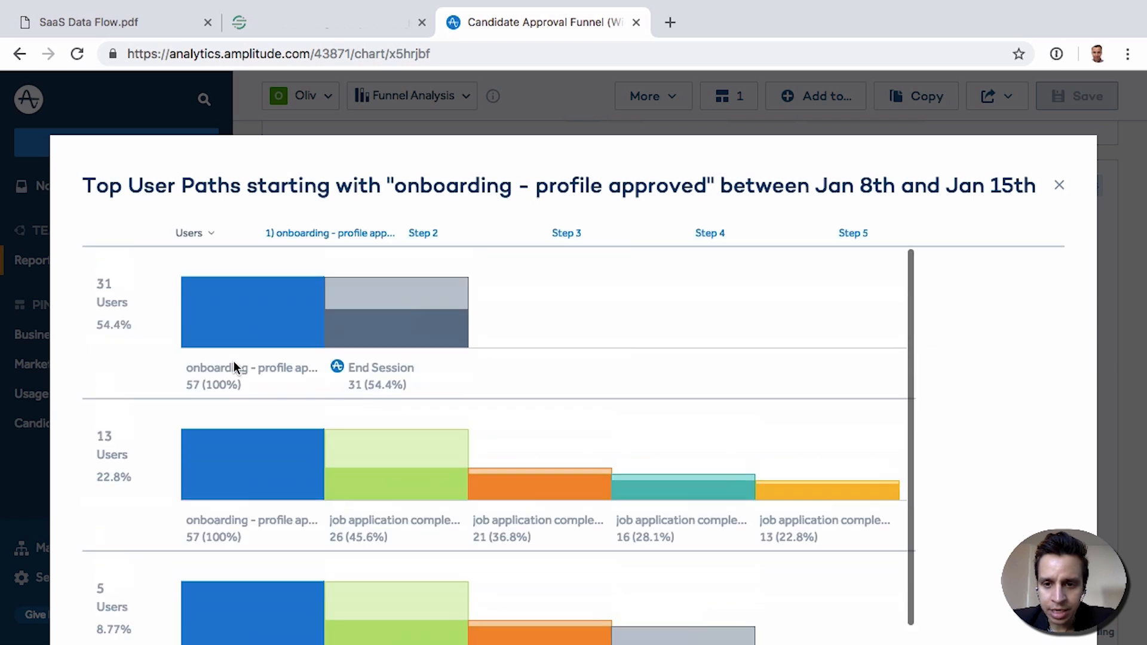
pyautogui.scroll(-2, 224, 308)
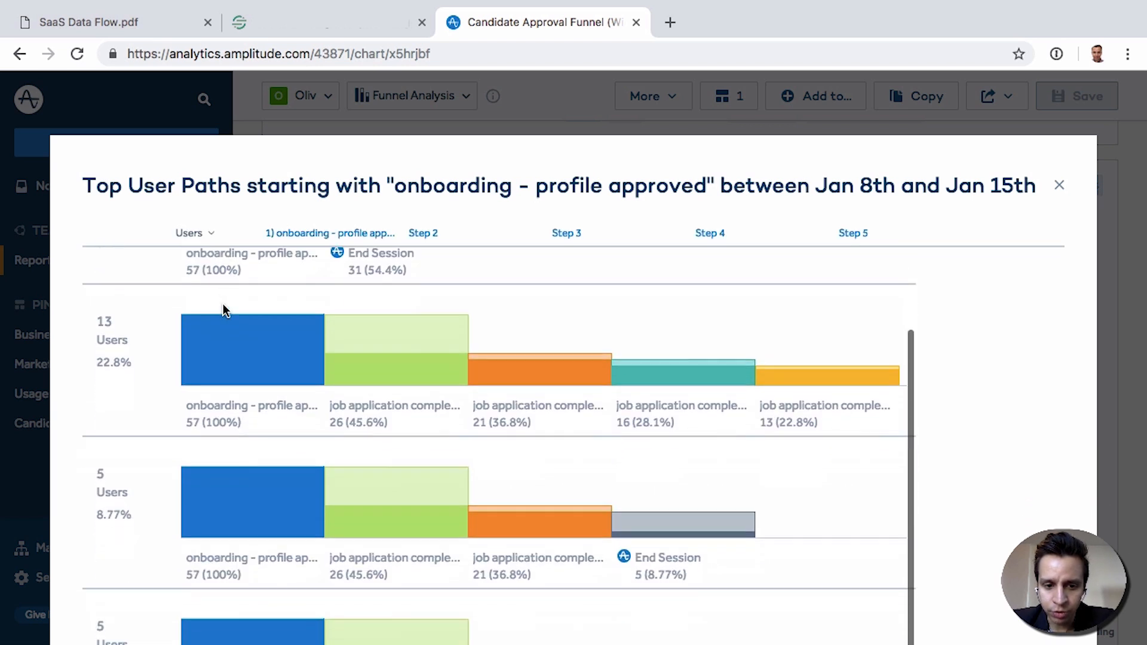
pyautogui.scroll(-2, 520, 410)
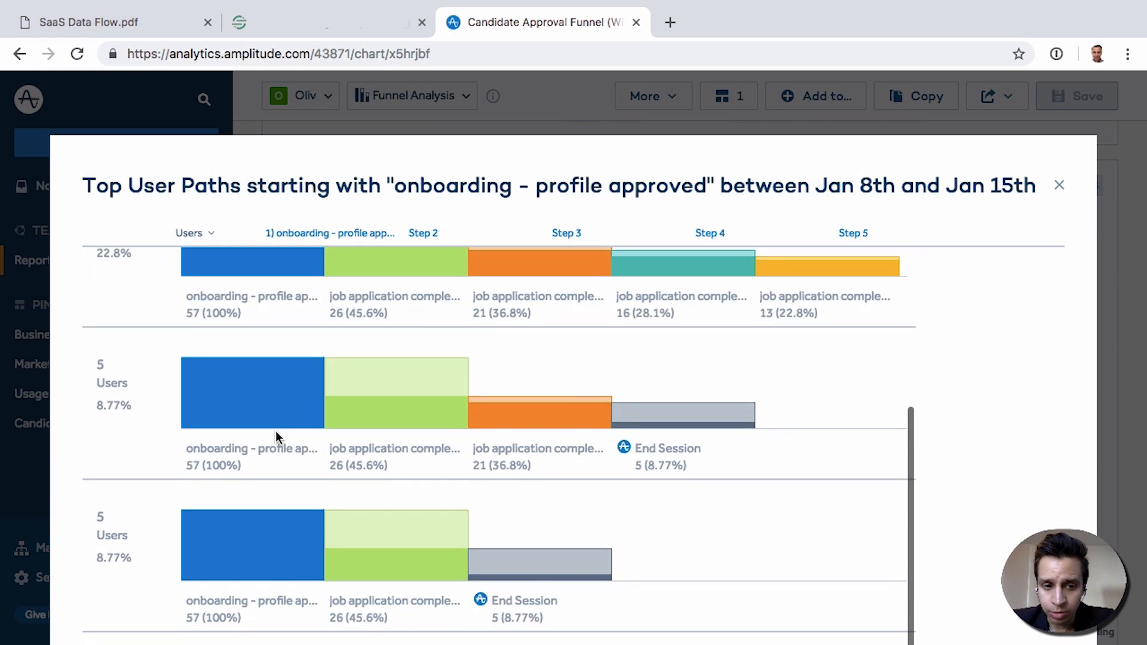
pyautogui.scroll(4, 275, 432)
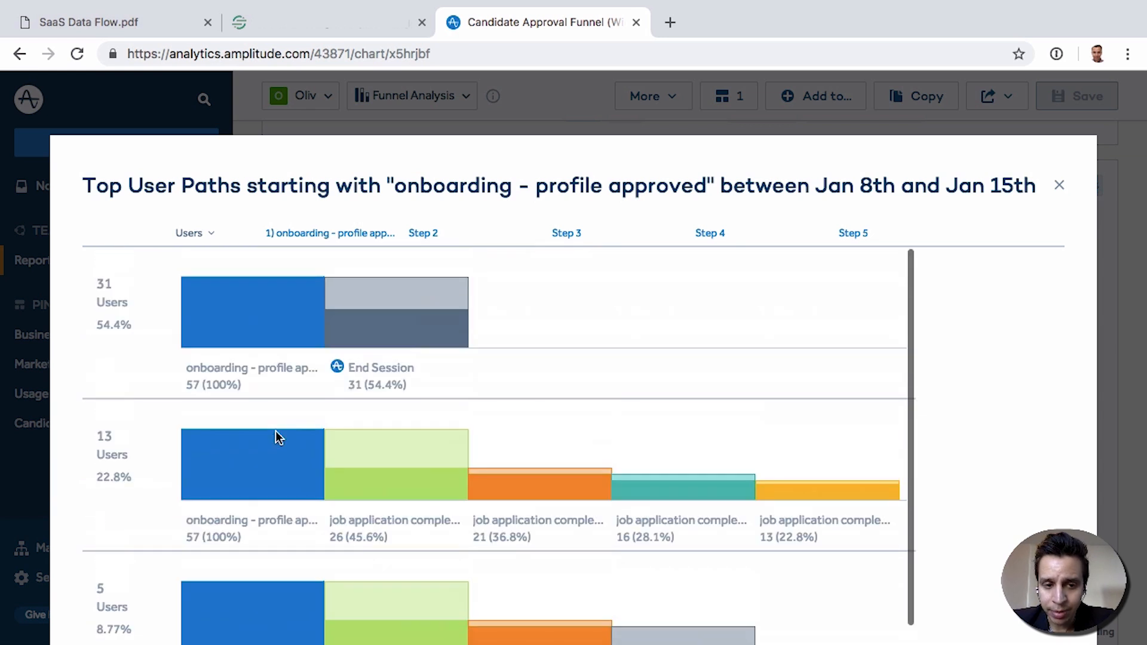
pyautogui.click(1059, 185)
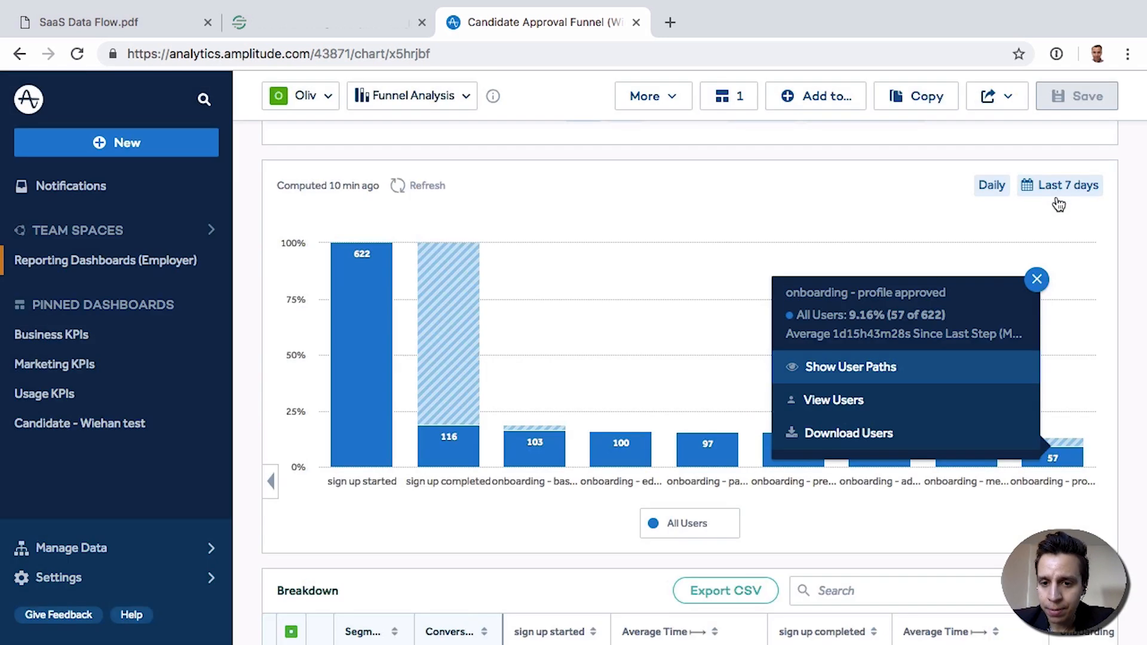
pyautogui.click(1036, 280)
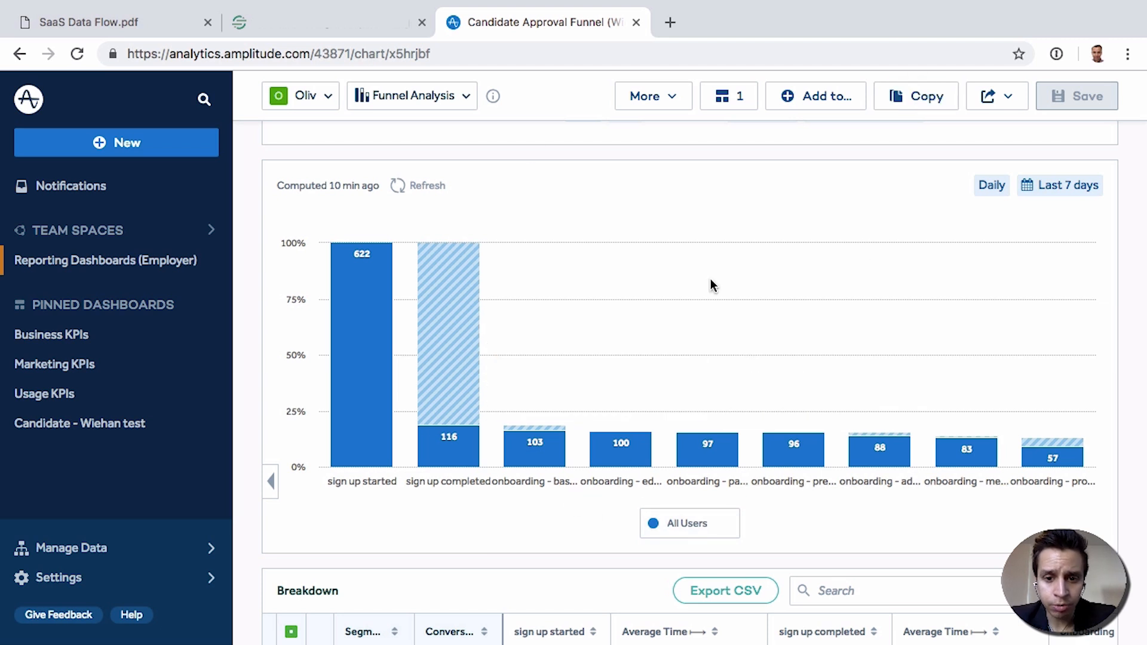
# Examine the daily Breakdown table below the funnel chart, comparing conversion rates and average times across the onboarding steps.
pyautogui.scroll(5, 711, 278)
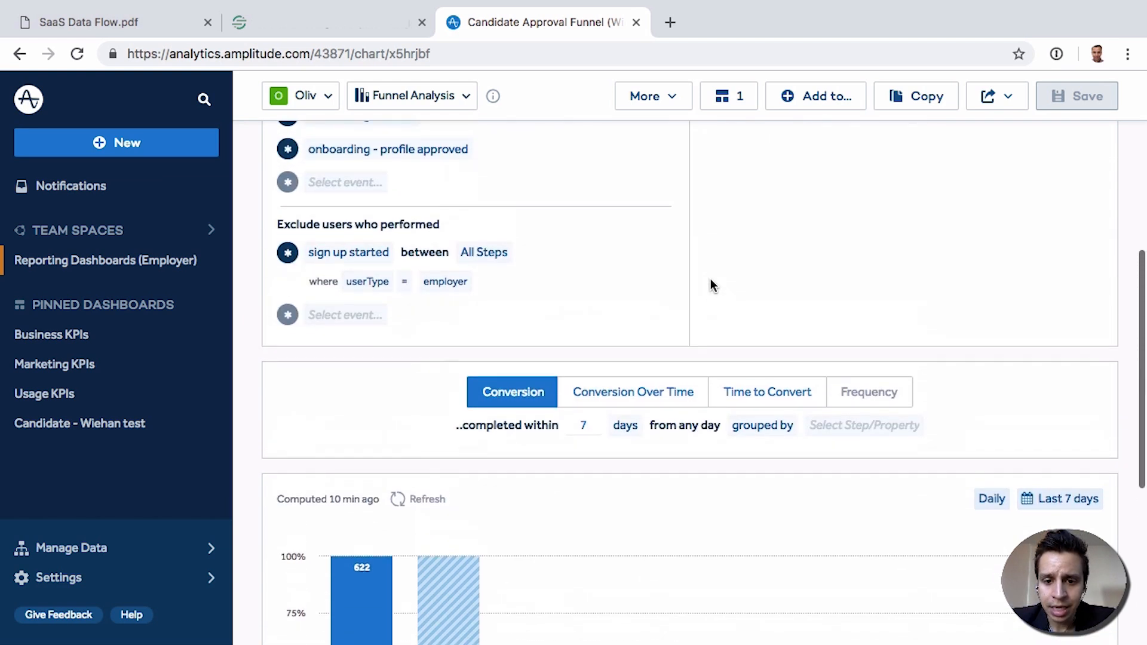
pyautogui.scroll(-5, 711, 279)
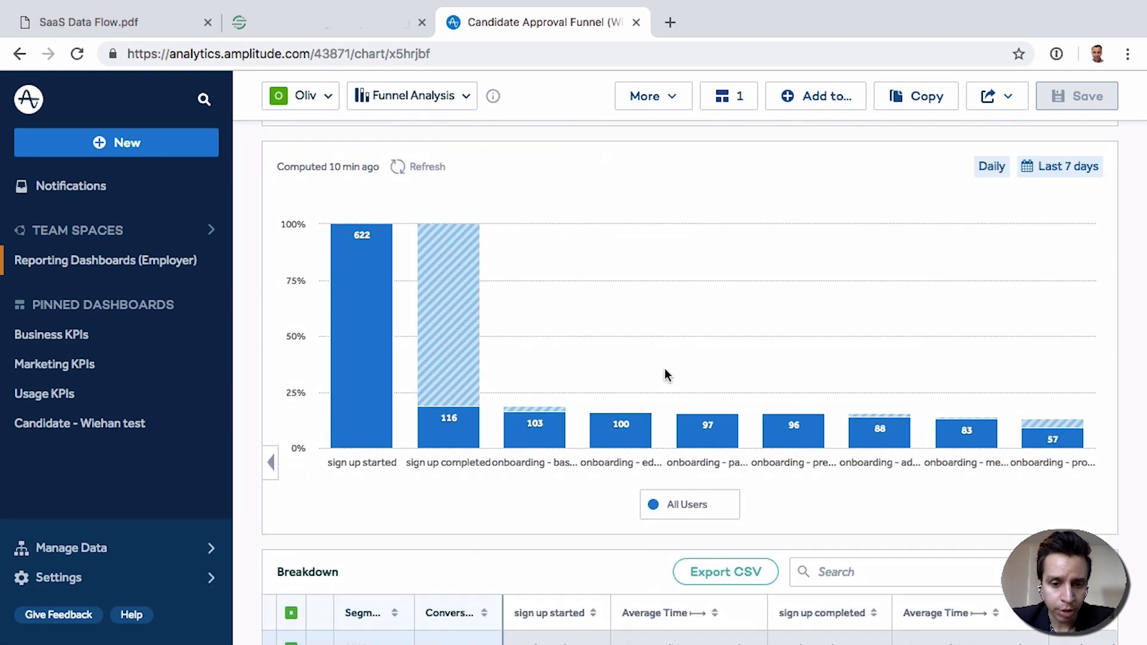
pyautogui.scroll(-1, 665, 374)
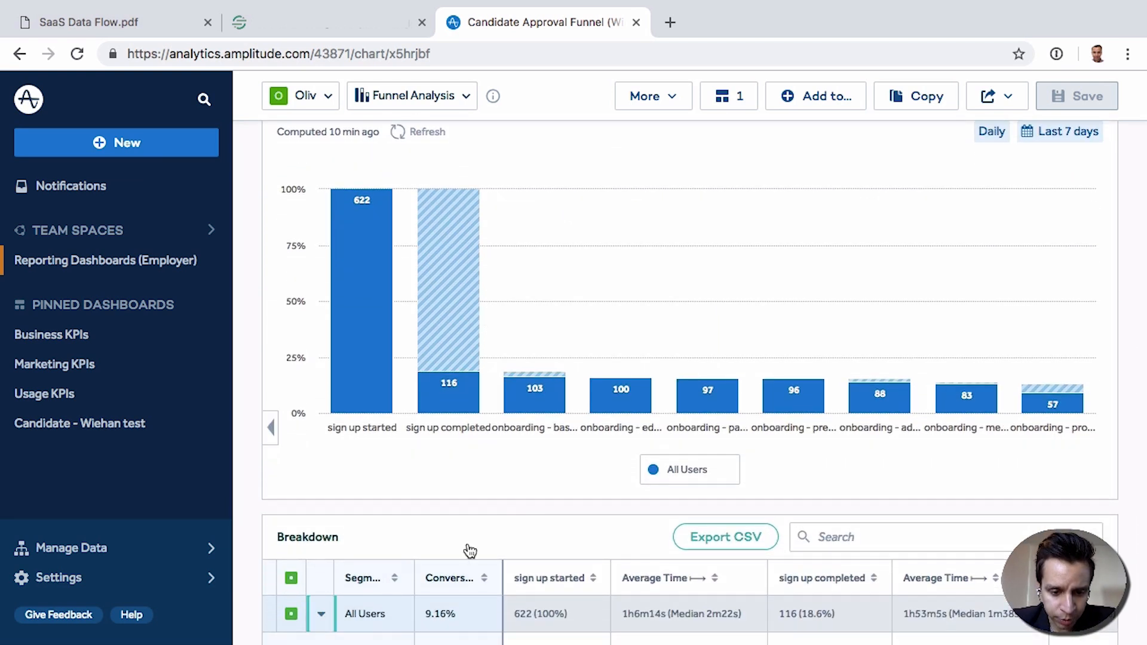
pyautogui.scroll(-5, 471, 551)
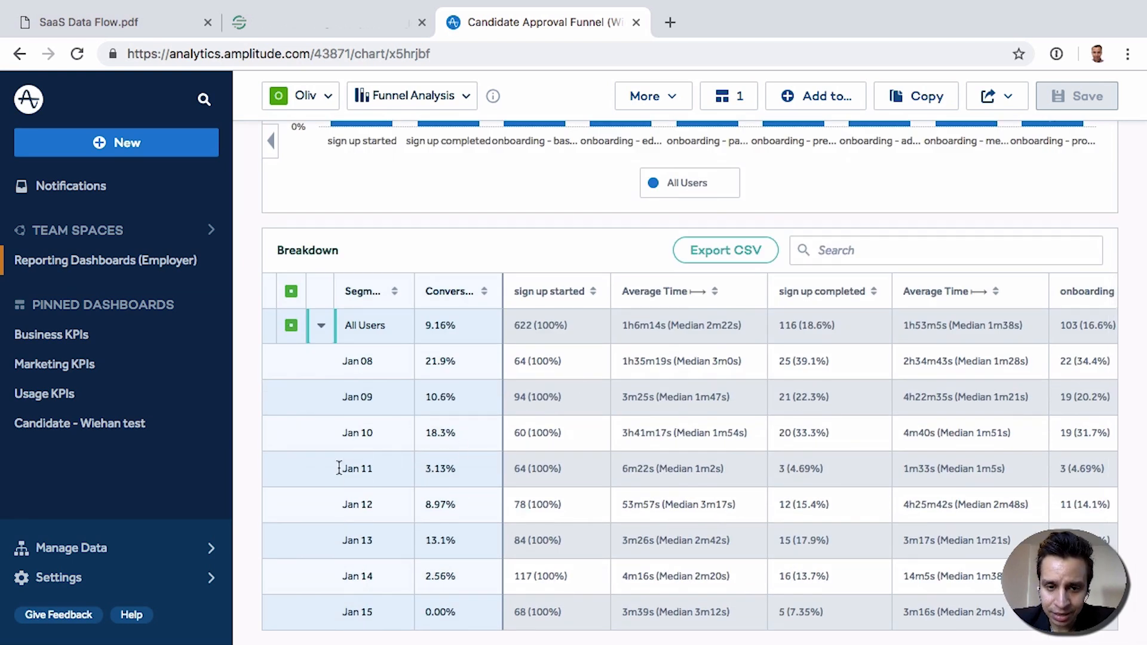
pyautogui.hscroll(10, 679, 505)
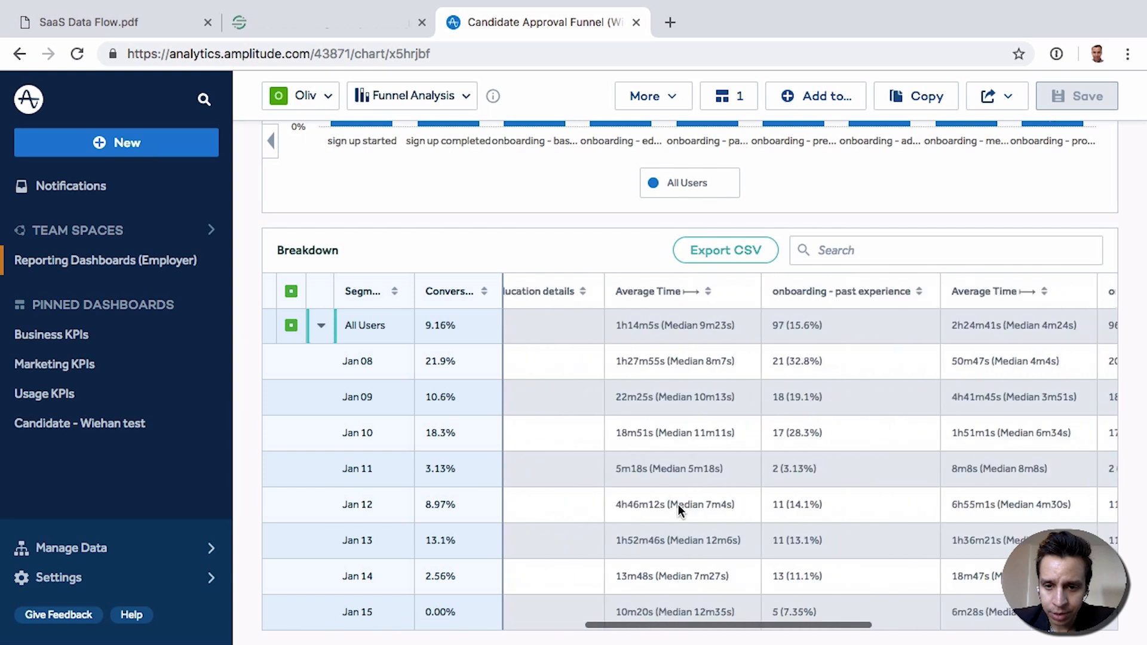
pyautogui.hscroll(-6, 819, 335)
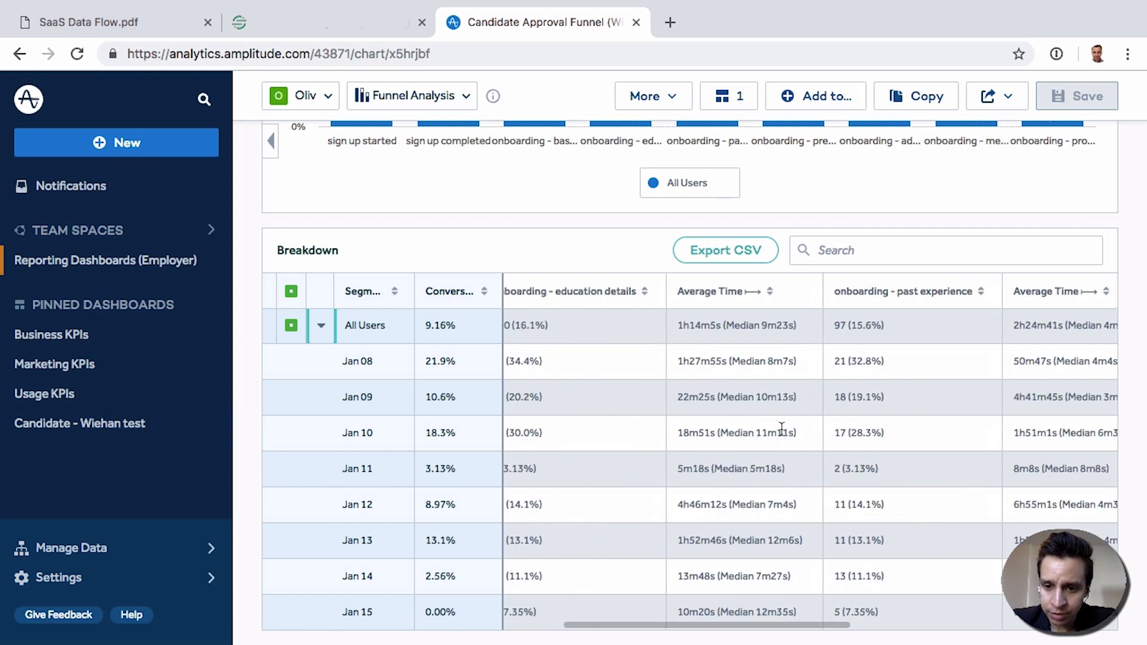
pyautogui.hscroll(-3, 797, 423)
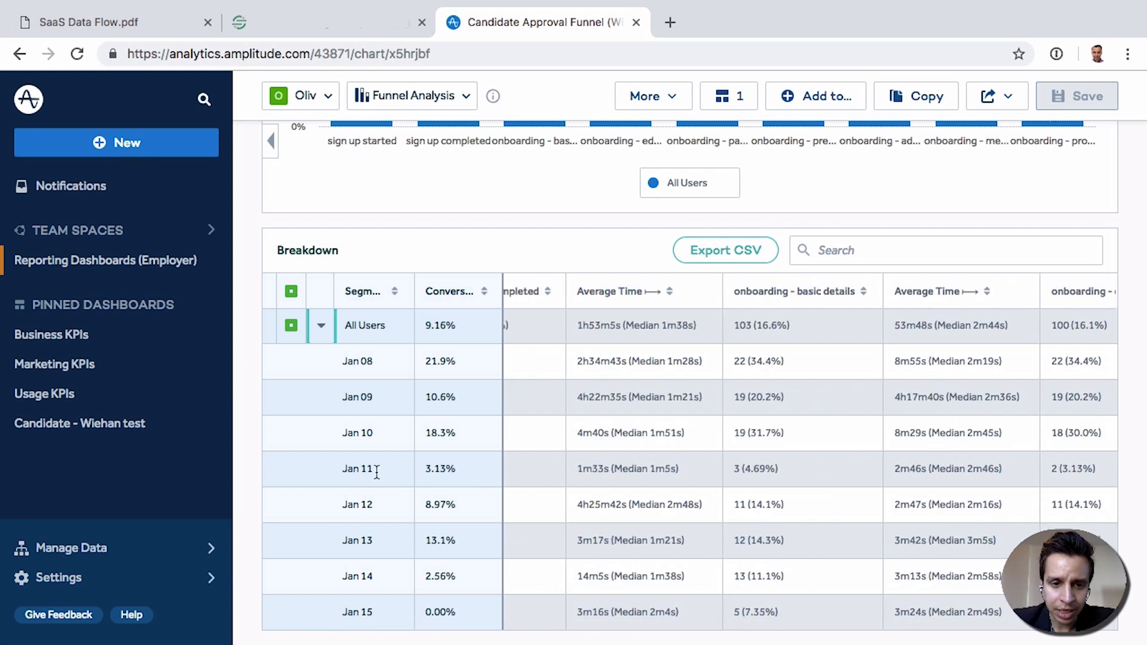
# Change the funnel chart to Conversion Over Time and check the Jan 11 point on the resulting graph.
pyautogui.scroll(6, 371, 469)
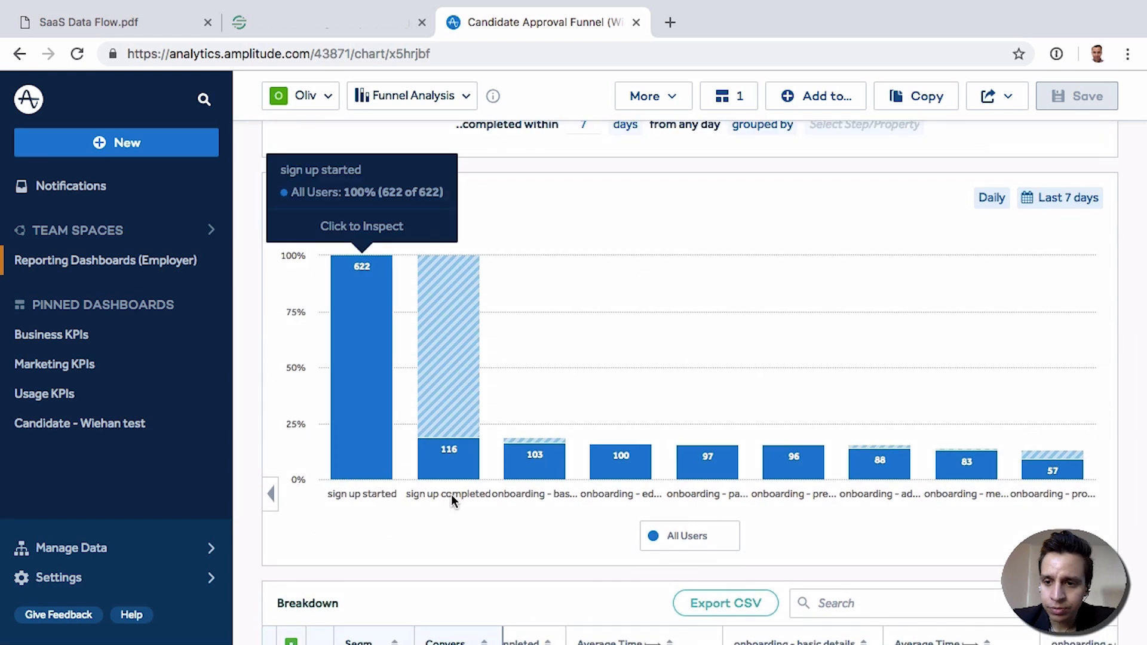
pyautogui.scroll(4, 451, 494)
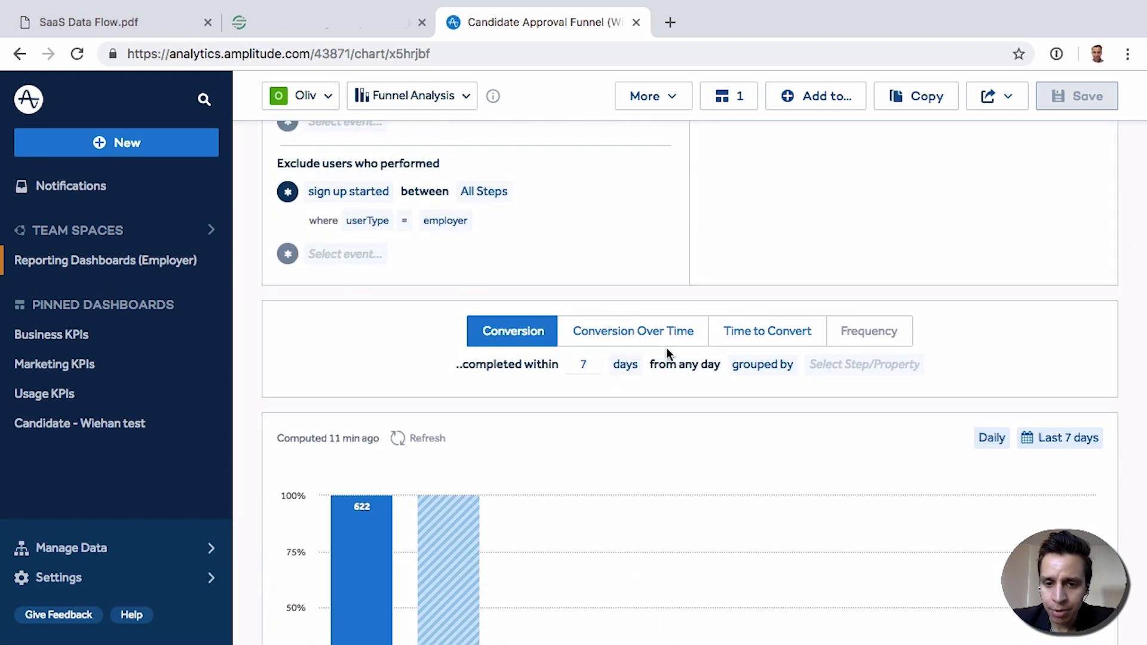
pyautogui.click(665, 338)
pyautogui.scroll(-3, 454, 328)
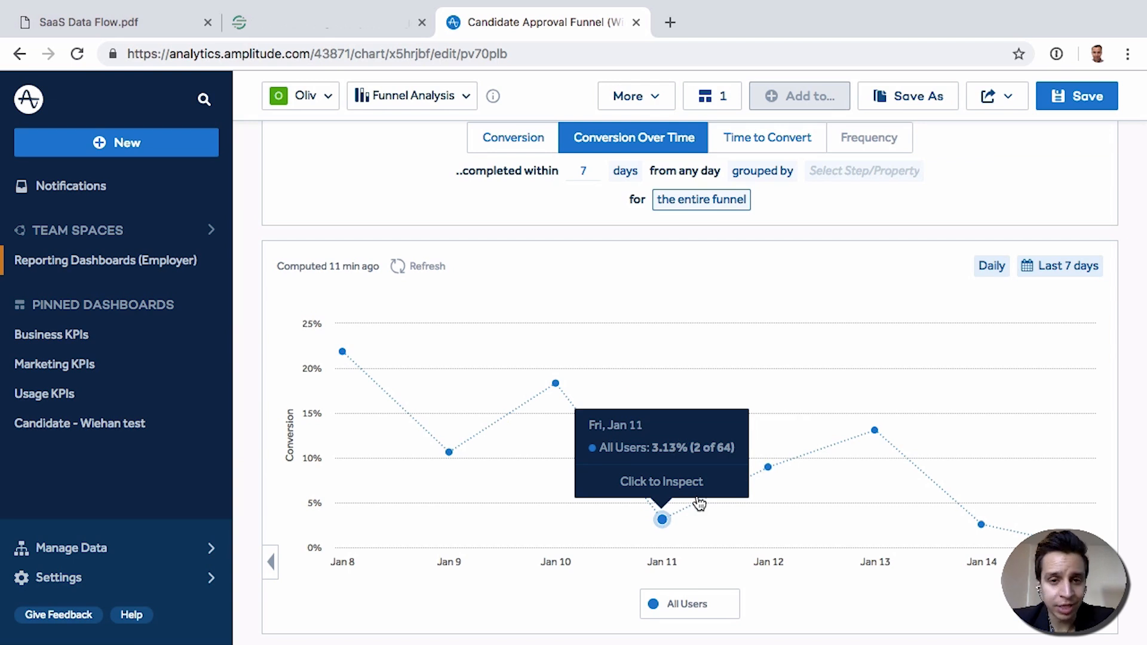
pyautogui.scroll(3, 699, 503)
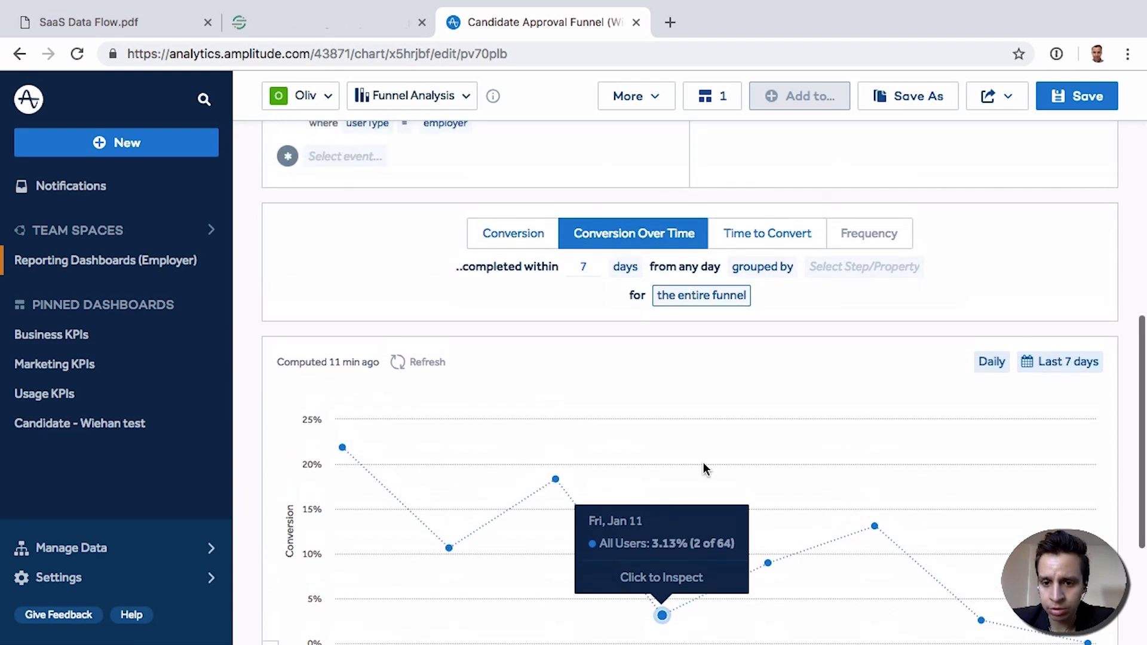
# Change the funnel chart to Time to Convert and examine the distribution of conversion times for the entire funnel.
pyautogui.click(775, 234)
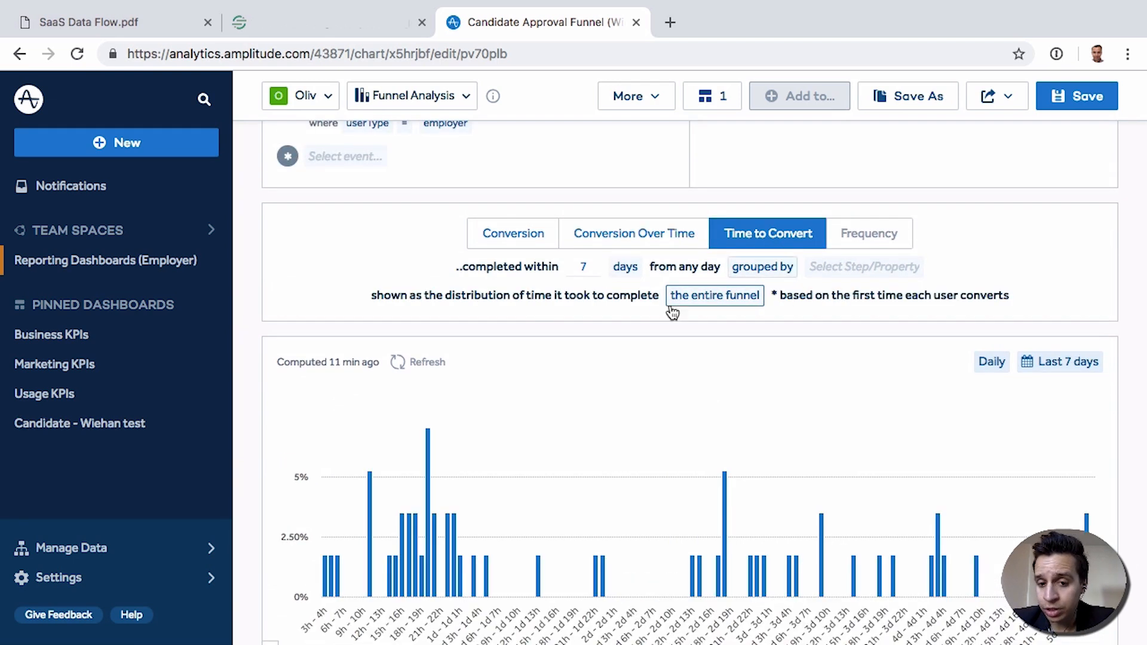
pyautogui.scroll(-3, 543, 315)
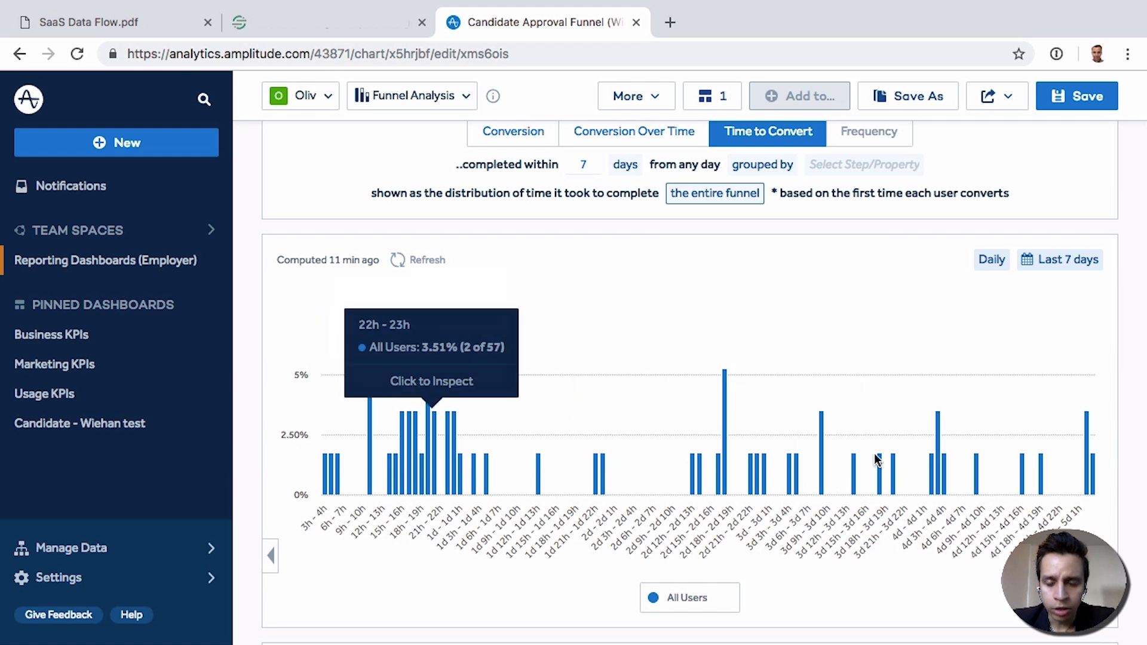
pyautogui.scroll(3, 536, 438)
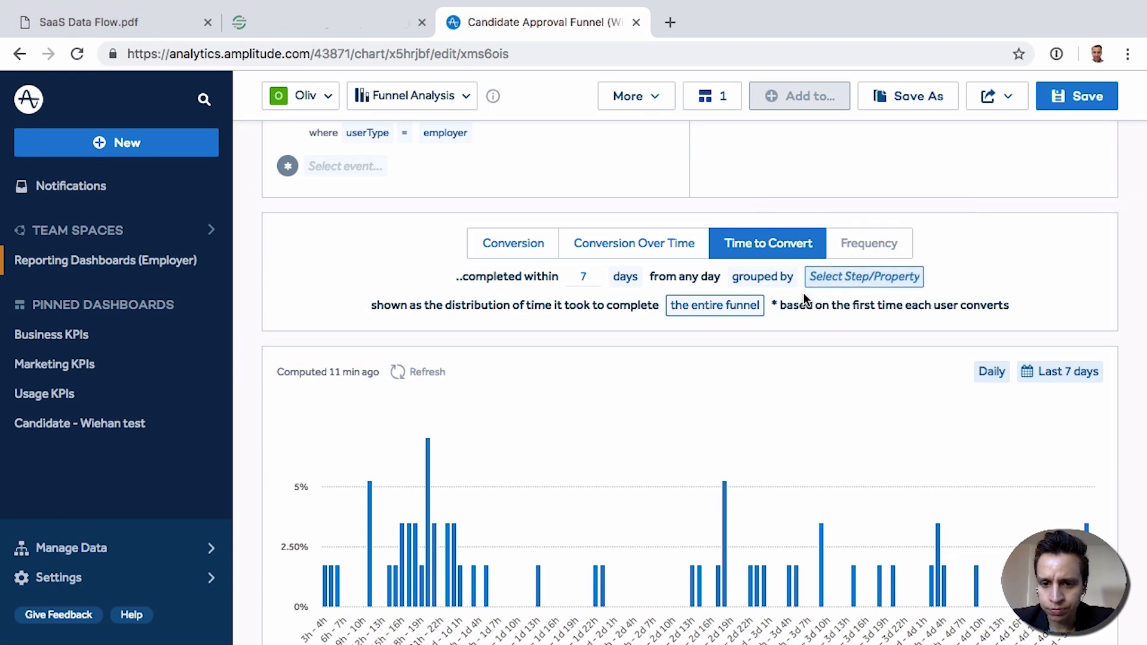
# Check which funnel step ranges the time-to-convert distribution can be shown for, keep the entire funnel, and return to the event definitions.
pyautogui.click(691, 314)
pyautogui.click(689, 314)
pyautogui.click(693, 313)
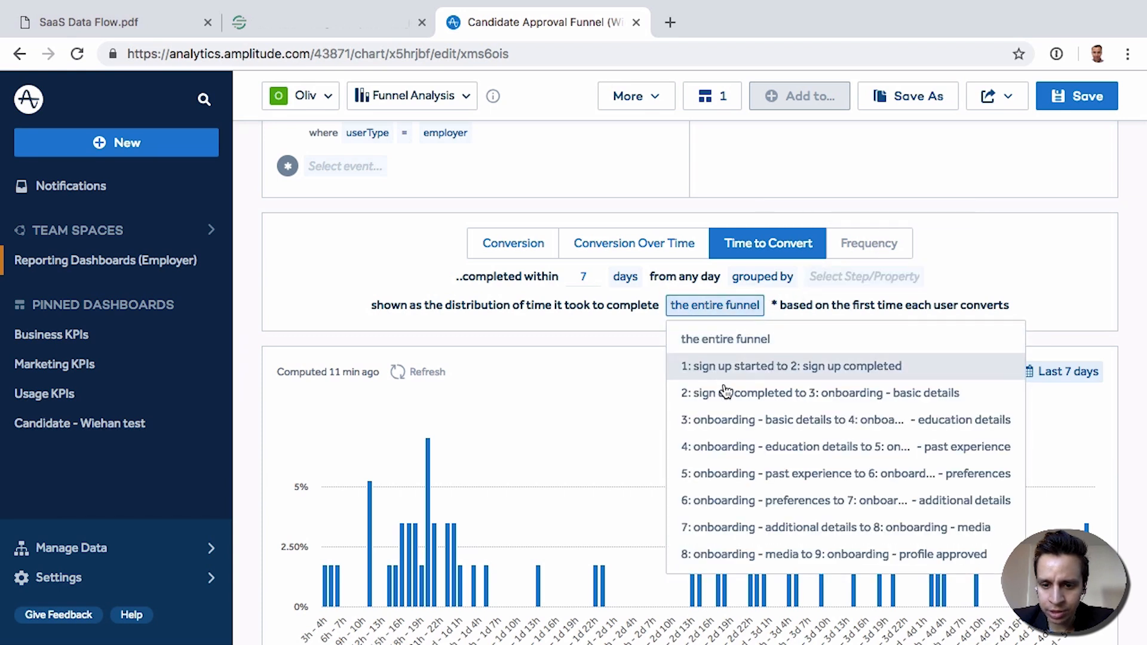
pyautogui.scroll(-1, 747, 472)
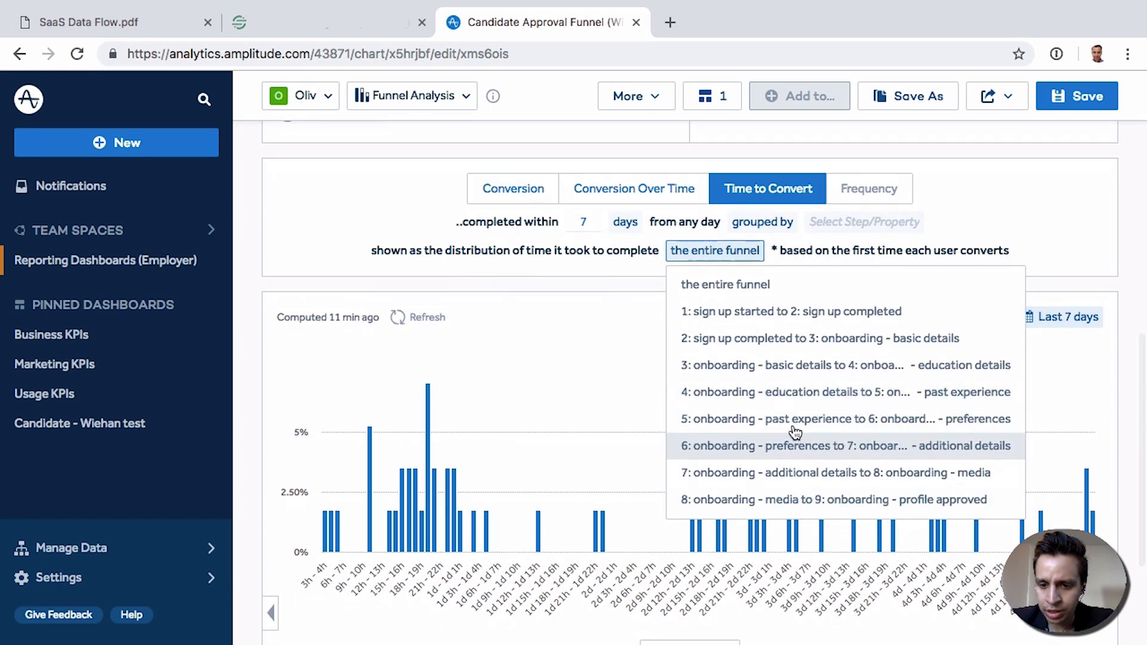
pyautogui.click(407, 226)
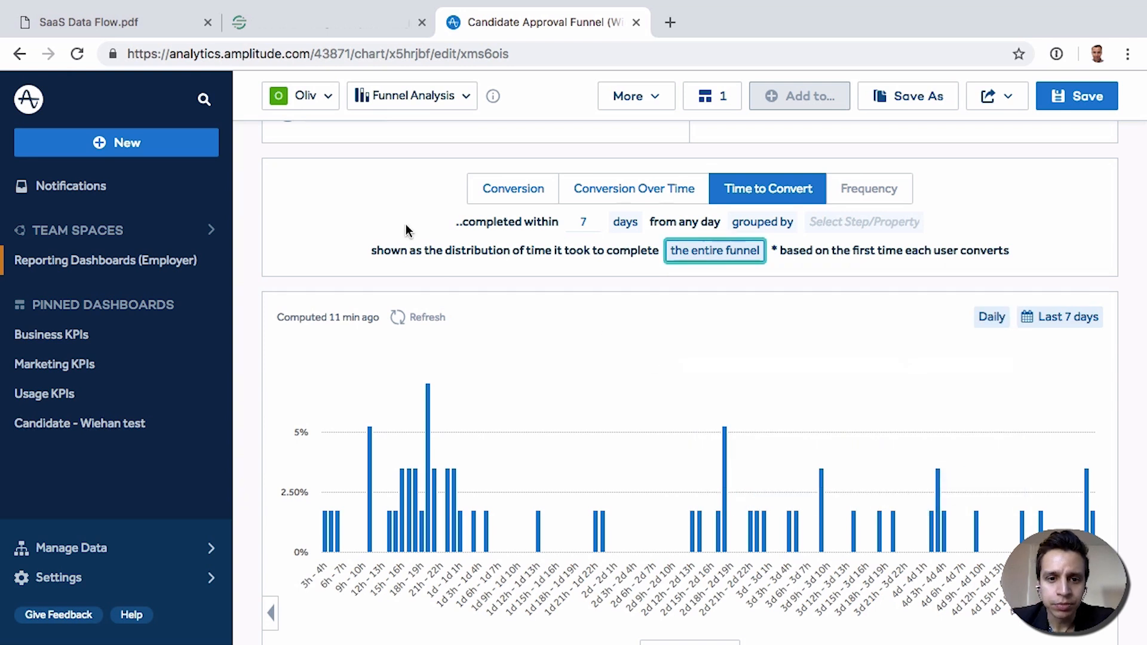
pyautogui.scroll(10, 406, 226)
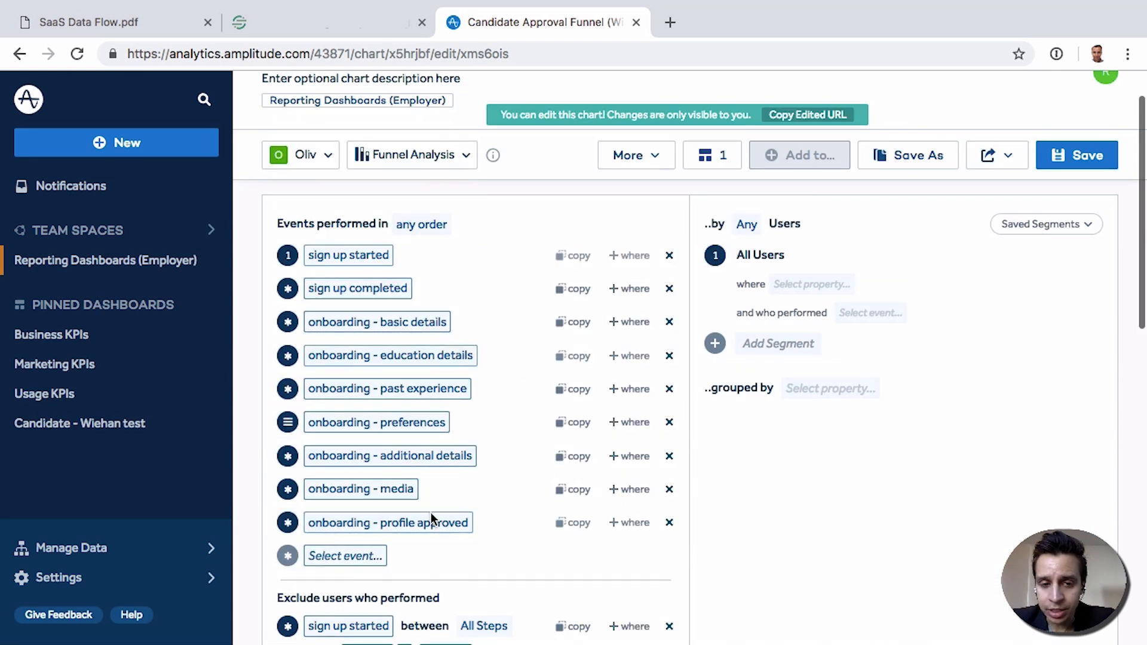